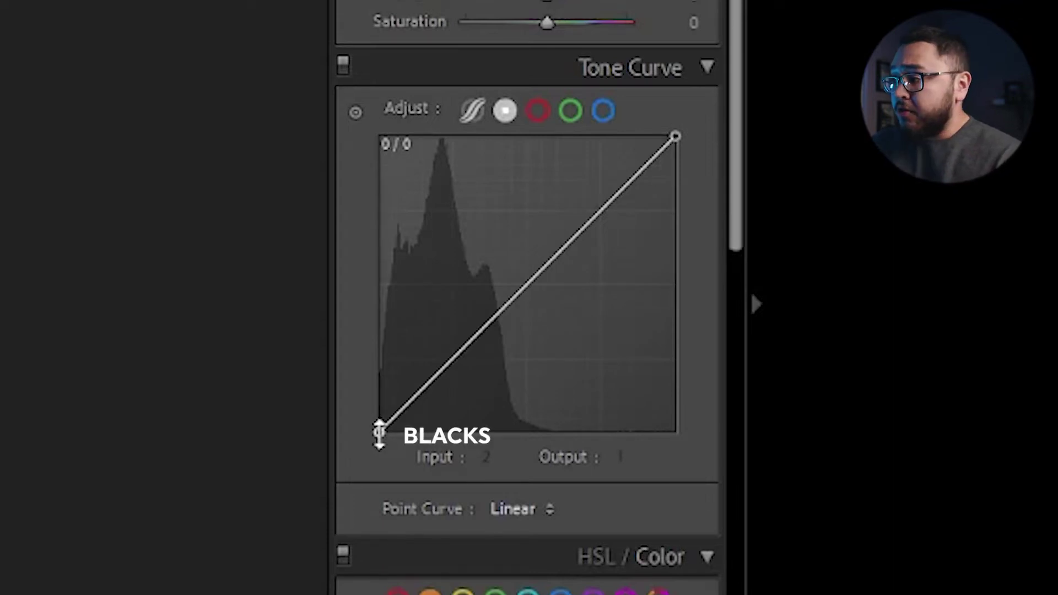
# Step: Add control points at 65, 129 and 192 on the point curve, keeping it a straight diagonal
pyautogui.click(453, 358)
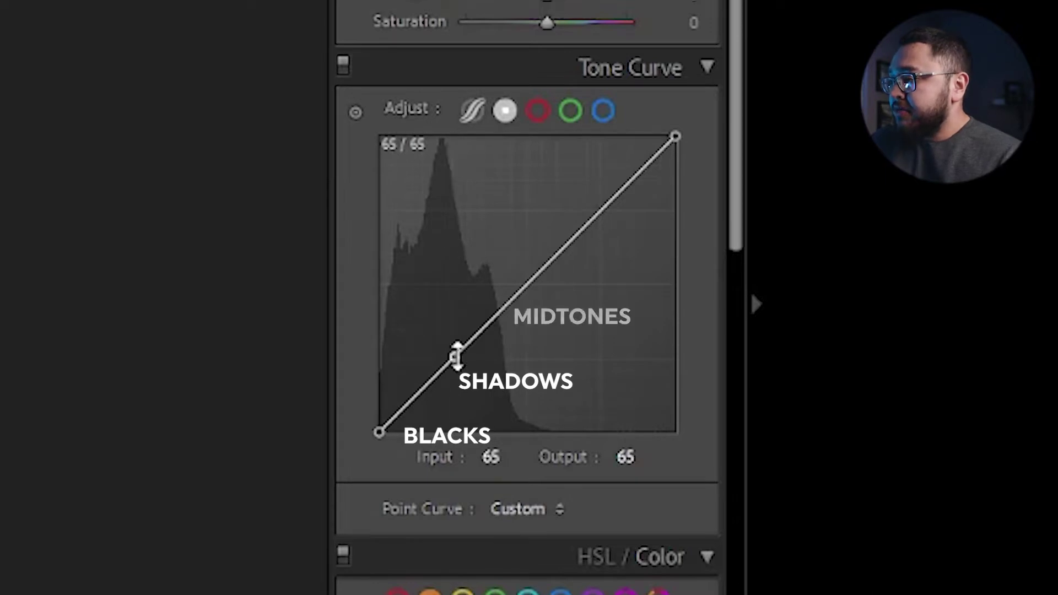
pyautogui.click(528, 284)
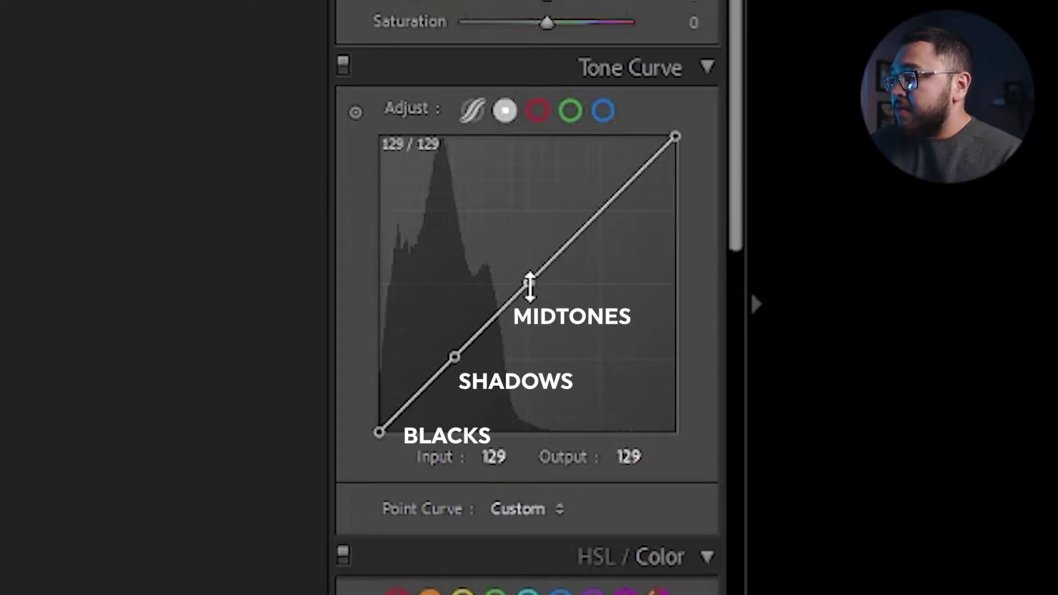
pyautogui.click(601, 211)
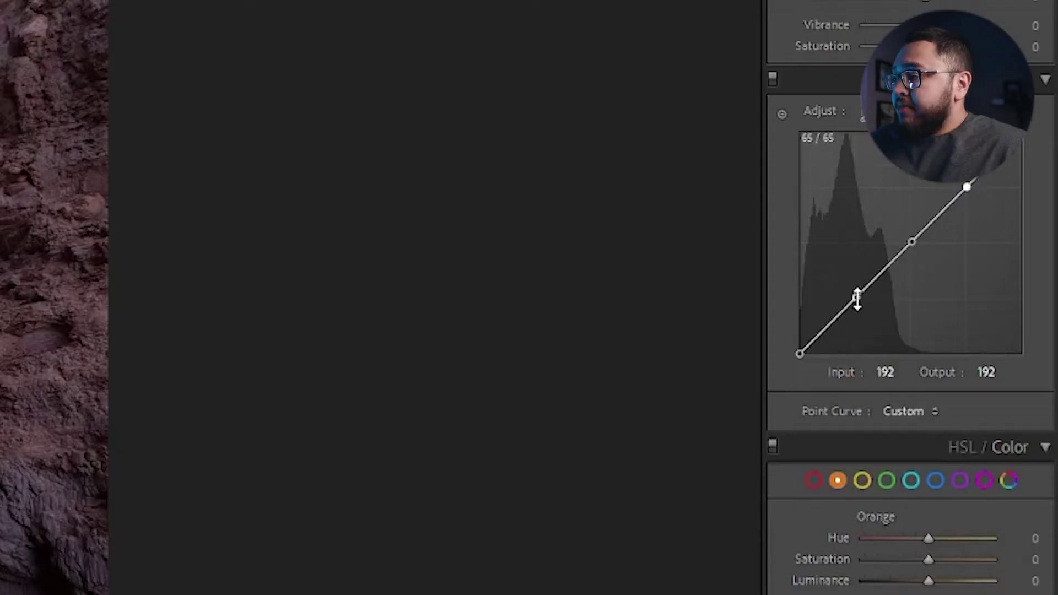
# Step: Add a shadows point at 65, try darkening it, then raise it to about 61/92
pyautogui.click(857, 297)
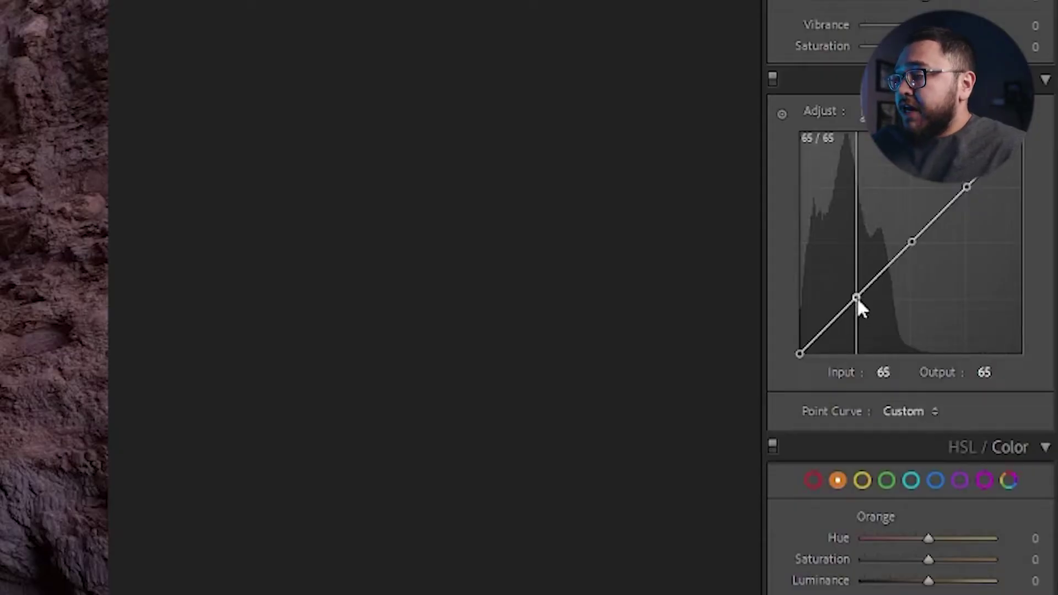
pyautogui.moveTo(857, 298); pyautogui.dragTo(858, 322)
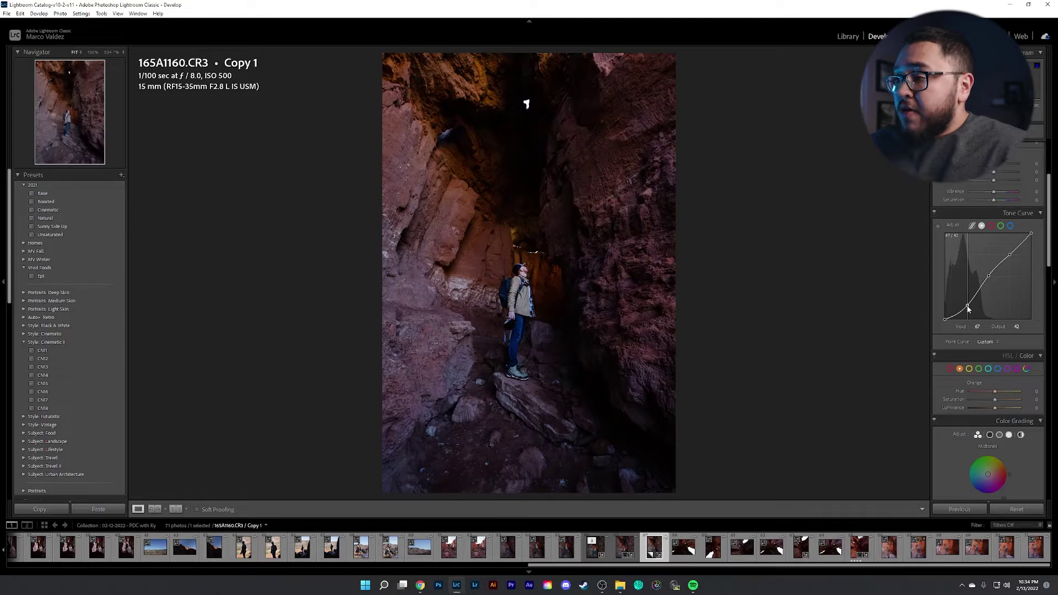
pyautogui.moveTo(969, 307); pyautogui.dragTo(967, 292)
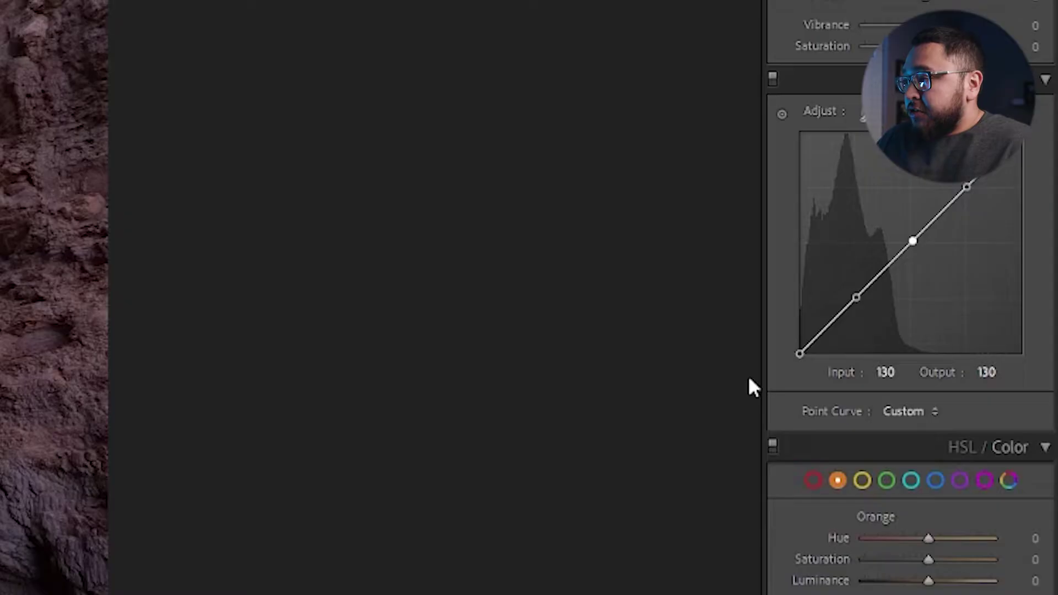
# Step: Lower the shadows point to 66/45 and lift the highlights point to about 190/196
pyautogui.click(854, 298)
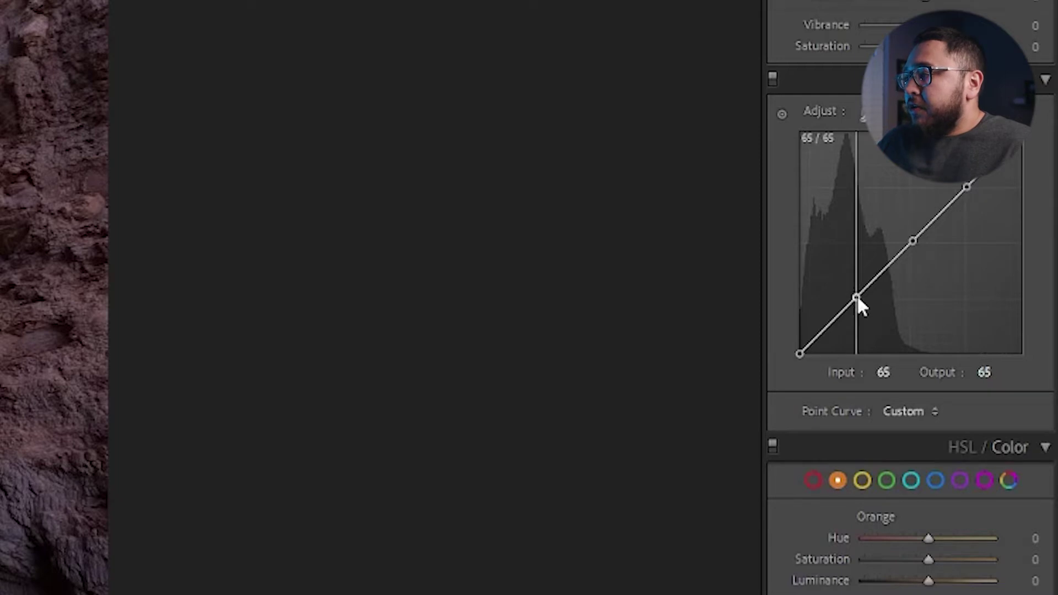
pyautogui.moveTo(857, 296); pyautogui.dragTo(855, 315)
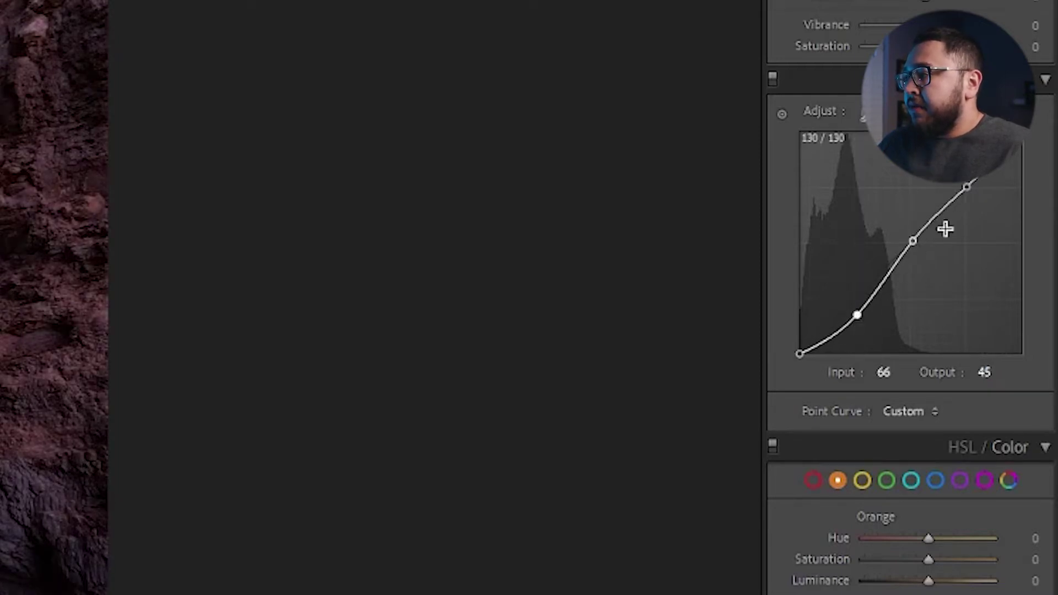
pyautogui.click(967, 320)
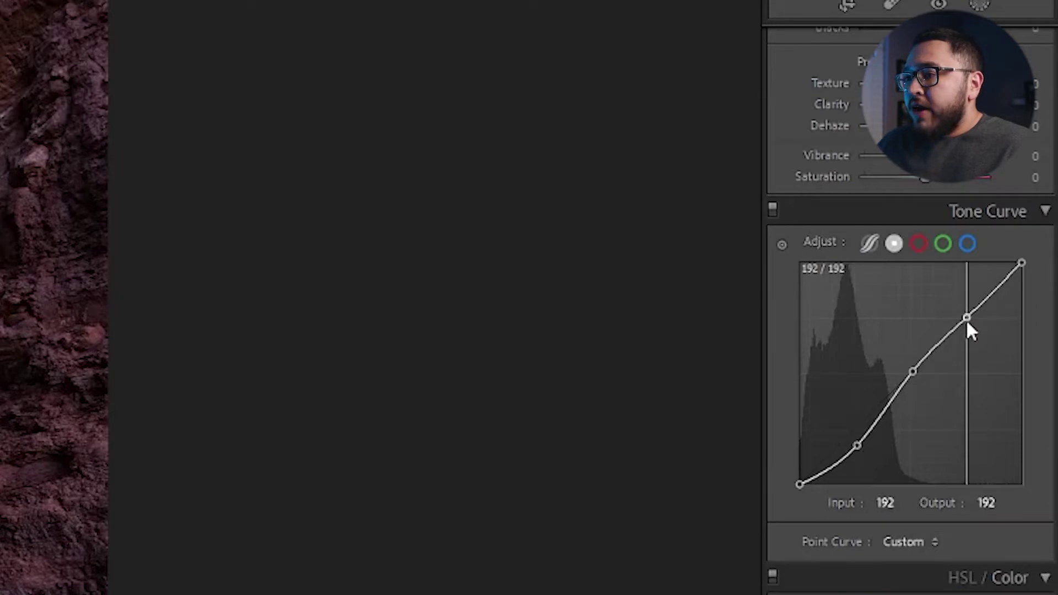
pyautogui.moveTo(967, 319); pyautogui.dragTo(966, 309)
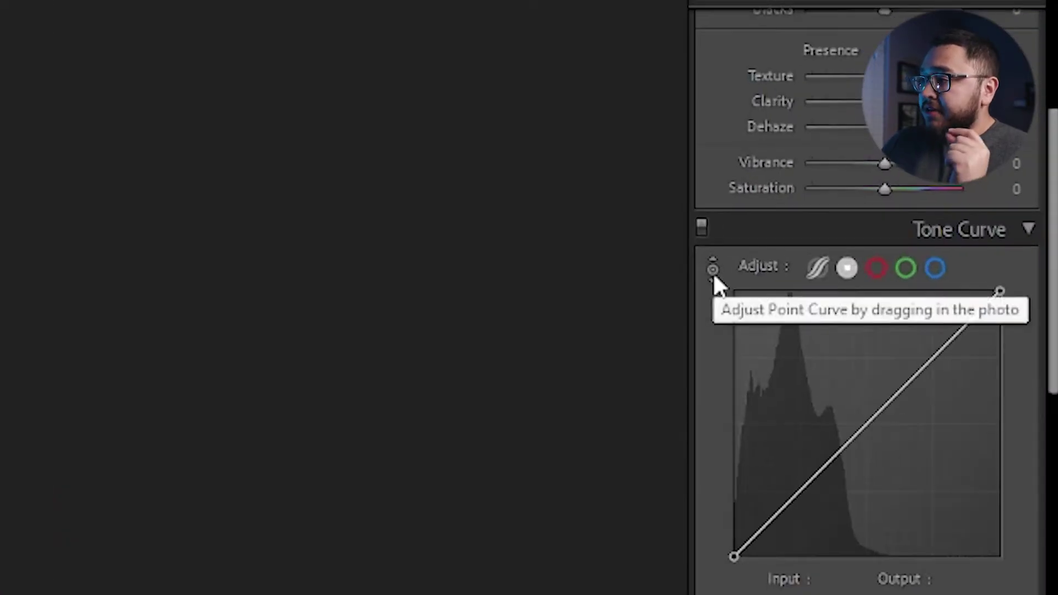
# Step: Turn on the Tone Curve's Targeted Adjustment Tool to adjust the curve from the photo
pyautogui.click(714, 273)
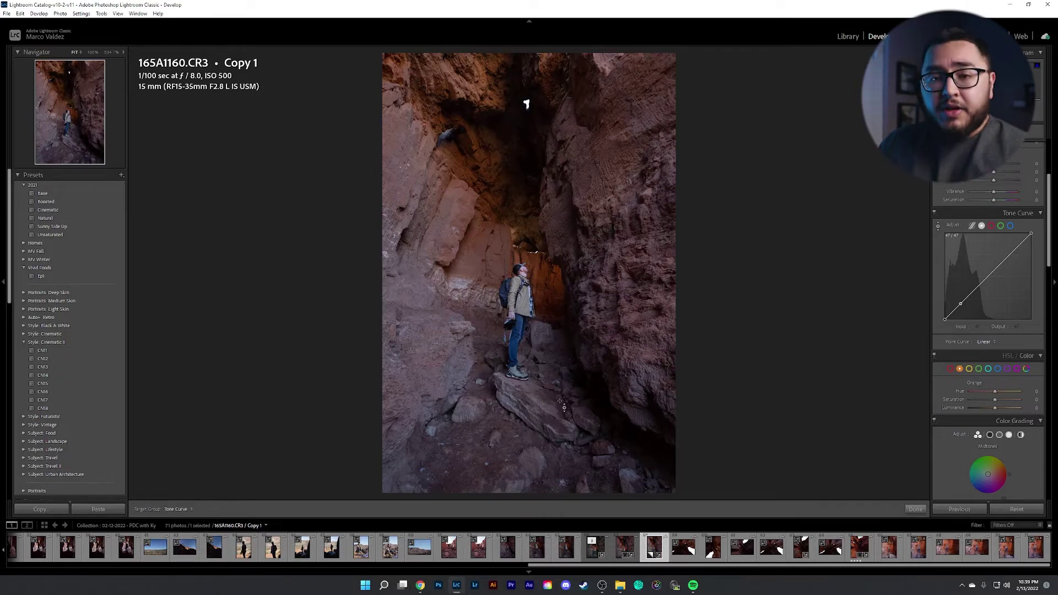
# Step: Brighten then darken a sampled tone with the arrow keys, and place another point from the photo
pyautogui.press('Up')
pyautogui.press('Up')
pyautogui.press('Up')
pyautogui.press('Up')
pyautogui.press('Up')
pyautogui.press('Up')
pyautogui.press('Up')
pyautogui.press('Up')
pyautogui.press('Up')
pyautogui.press('Up')
pyautogui.press('Up')
pyautogui.press('Up')
pyautogui.press('Up')
pyautogui.press('Up')
pyautogui.press('Up')
pyautogui.press('Up')
pyautogui.press('Up')
pyautogui.press('Up')
pyautogui.press('Up')
pyautogui.press('Up')
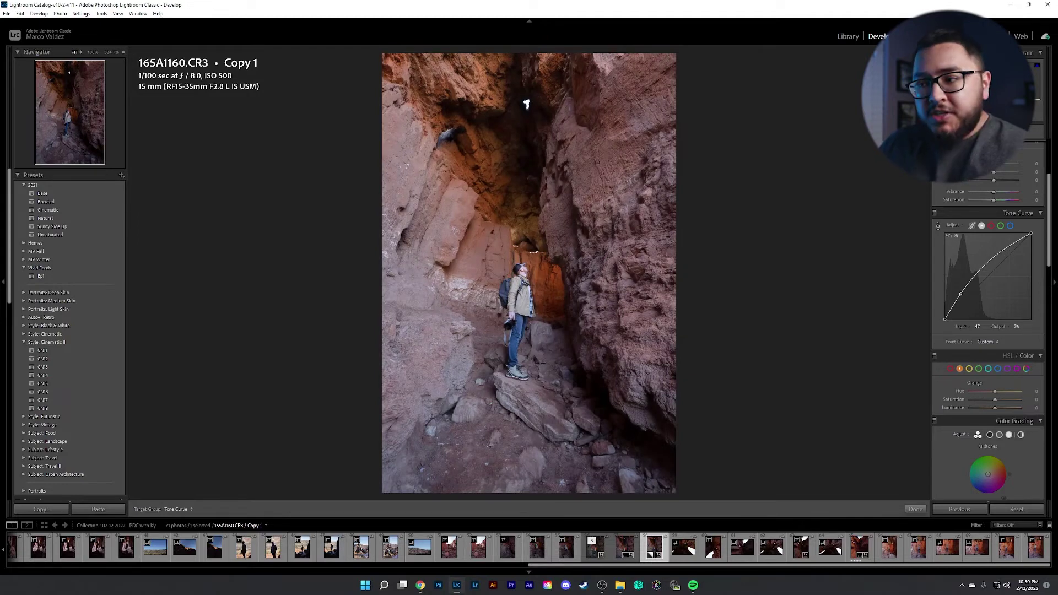
pyautogui.press('Down')
pyautogui.press('Down')
pyautogui.press('Down')
pyautogui.press('Down')
pyautogui.press('Down')
pyautogui.press('Down')
pyautogui.press('Down')
pyautogui.press('Down')
pyautogui.press('Down')
pyautogui.press('Down')
pyautogui.press('Down')
pyautogui.press('Down')
pyautogui.press('Down')
pyautogui.press('Down')
pyautogui.press('Down')
pyautogui.press('Down')
pyautogui.press('Down')
pyautogui.press('Down')
pyautogui.press('Down')
pyautogui.press('Down')
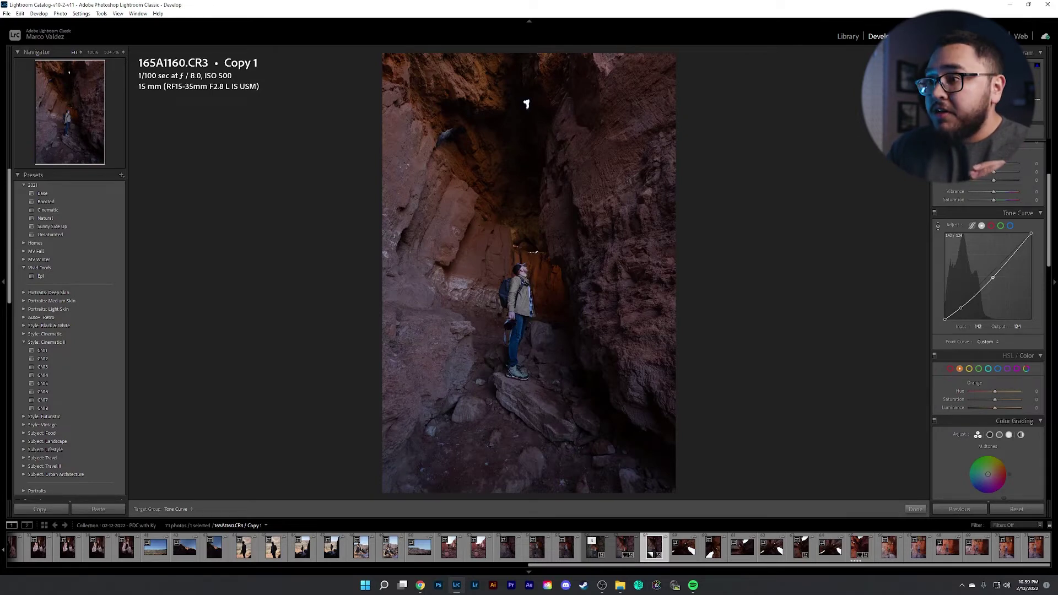
pyautogui.click(531, 395)
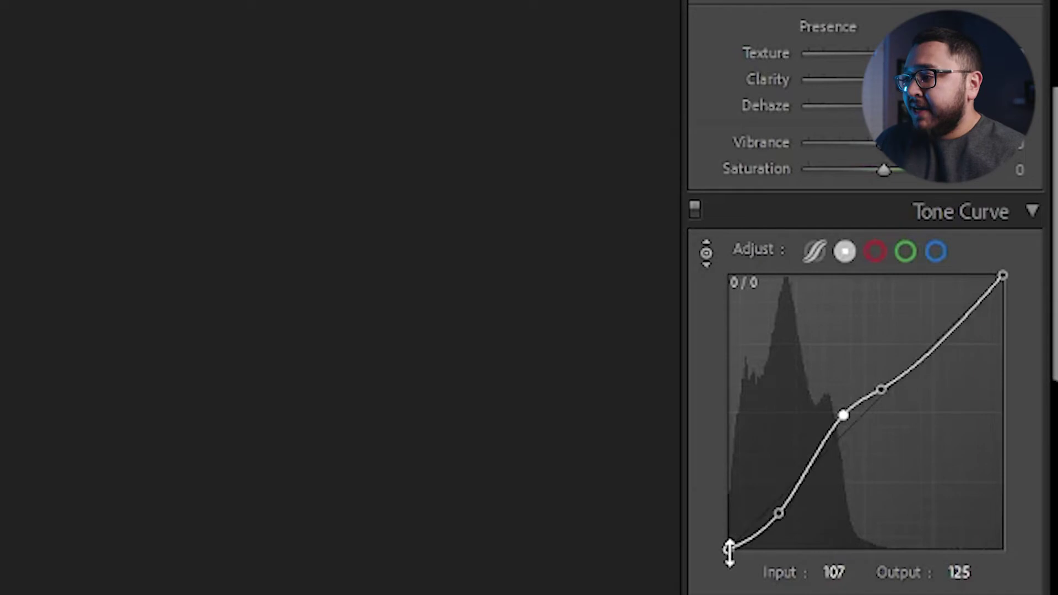
# Step: Raise the curve's black point to 25 and lower the white point to 237
pyautogui.moveTo(729, 551); pyautogui.dragTo(728, 544)
pyautogui.moveTo(769, 496); pyautogui.dragTo(757, 479)
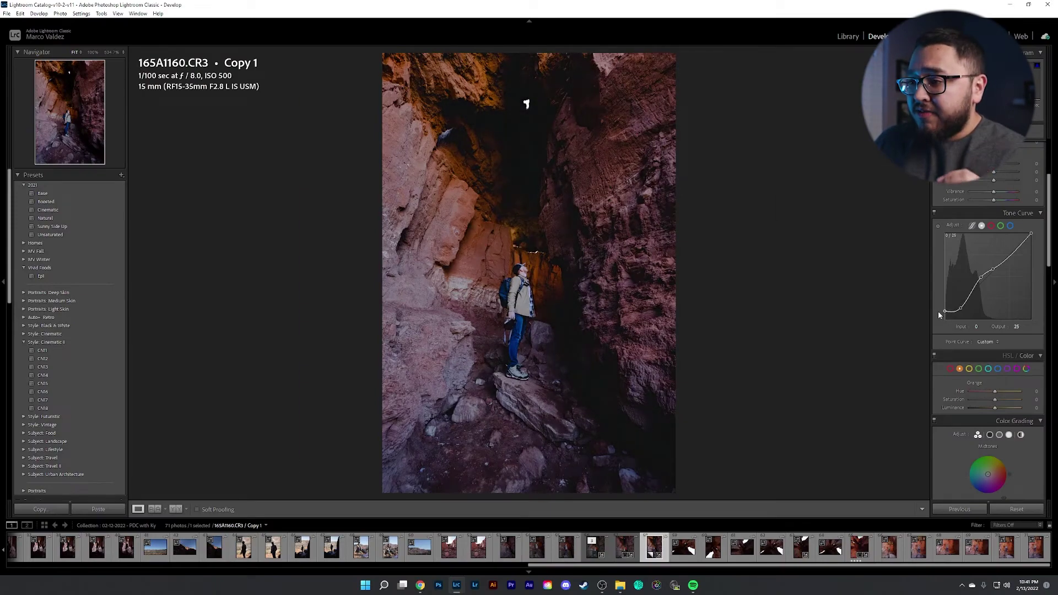
pyautogui.moveTo(1032, 236); pyautogui.dragTo(1032, 239)
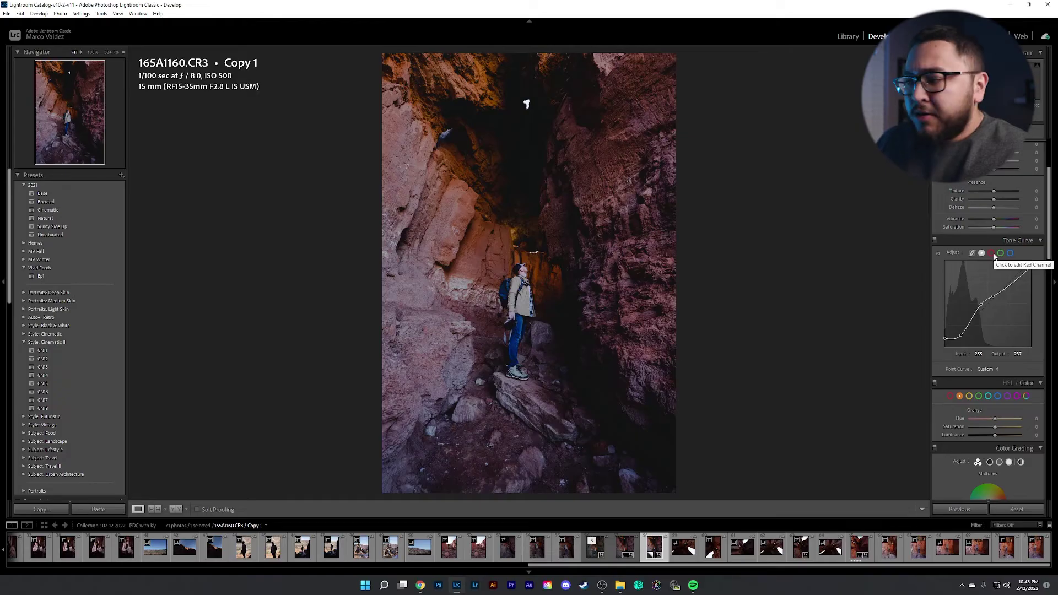
# Step: In the red channel, dip a midtone point to about 133/120 and lower the shadows point to 66/61
pyautogui.click(994, 255)
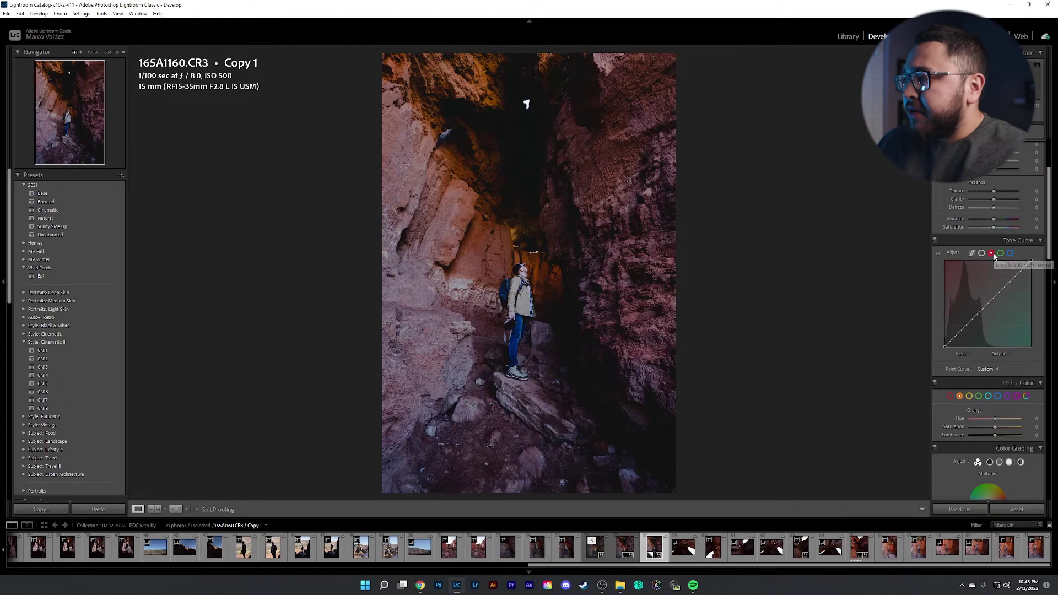
pyautogui.click(988, 305)
pyautogui.moveTo(989, 307); pyautogui.dragTo(988, 301)
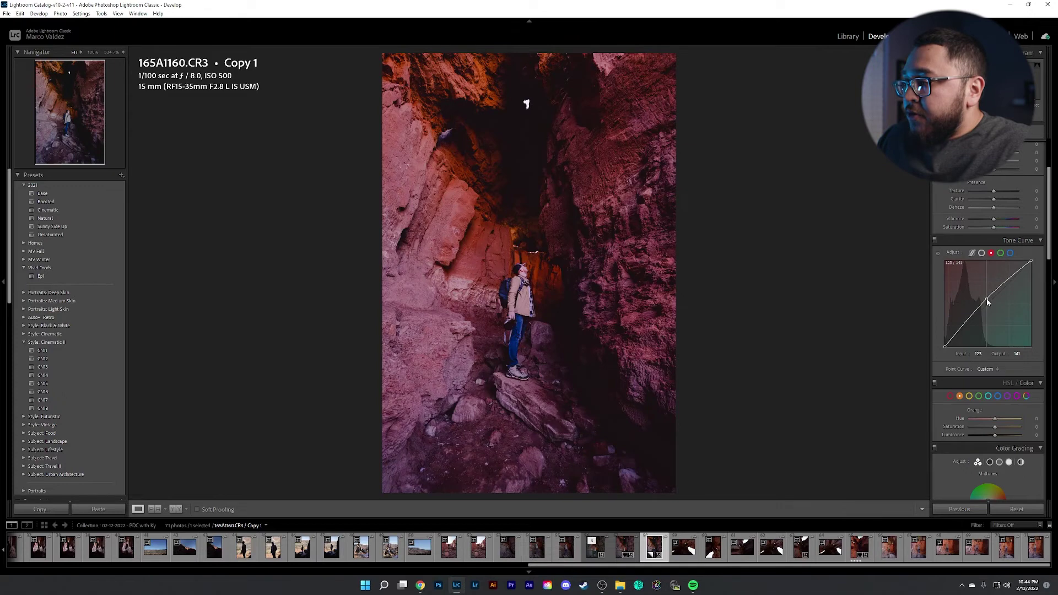
pyautogui.moveTo(987, 302); pyautogui.dragTo(992, 312)
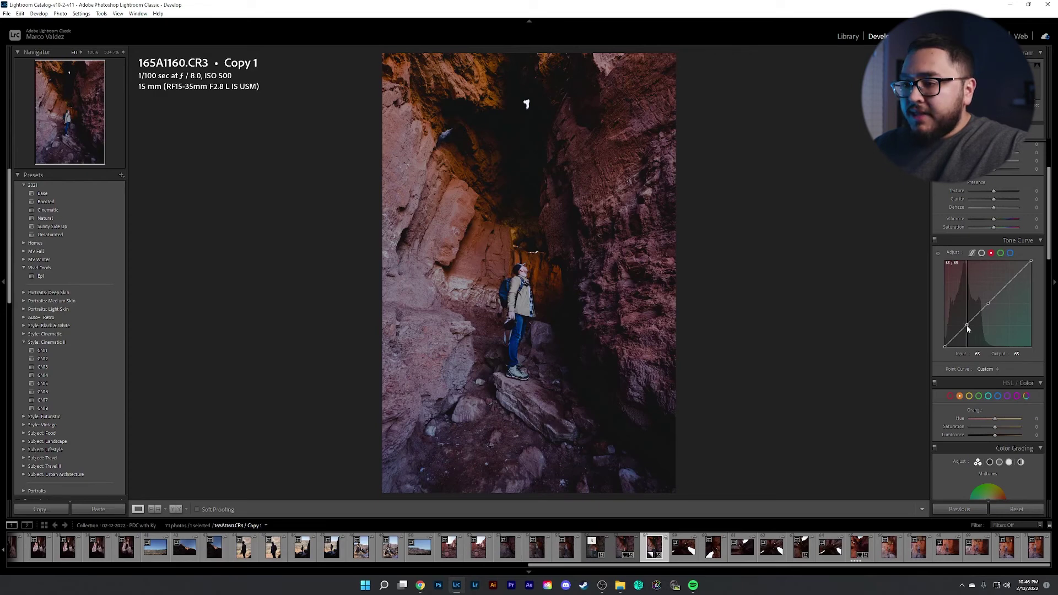
pyautogui.moveTo(967, 326); pyautogui.dragTo(968, 328)
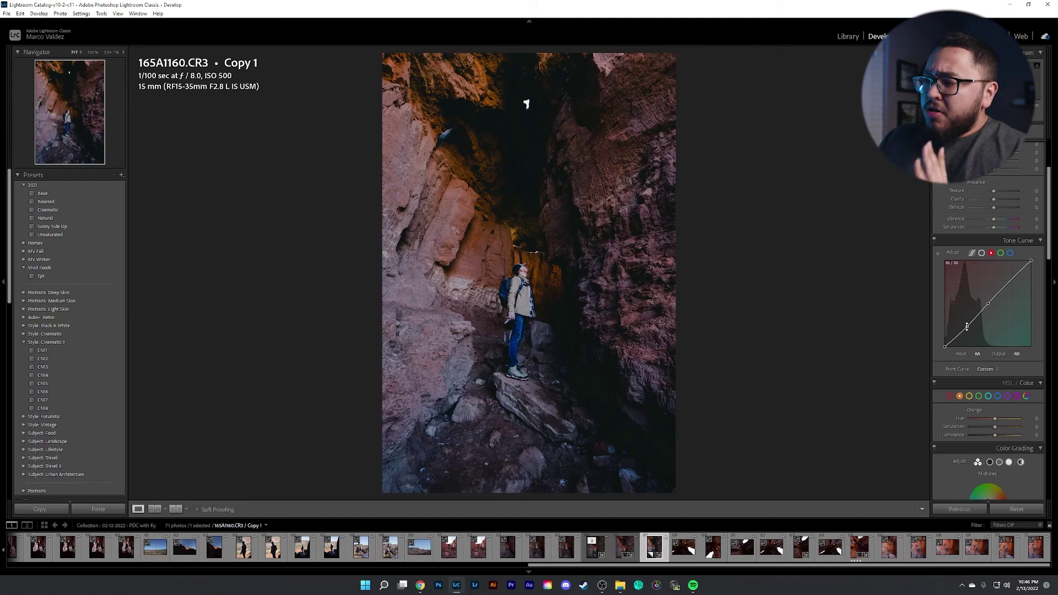
# Step: In the blue channel, test lowering a midtone point, then keep a point at 129/129
pyautogui.click(1011, 253)
pyautogui.hotkey('ctrl', 'z')
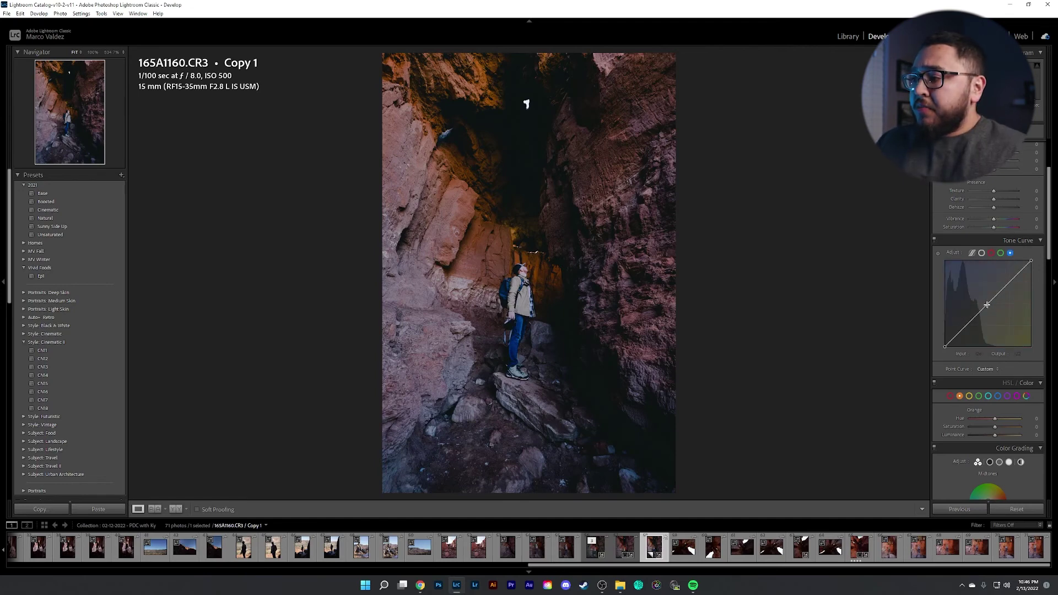
pyautogui.click(987, 304)
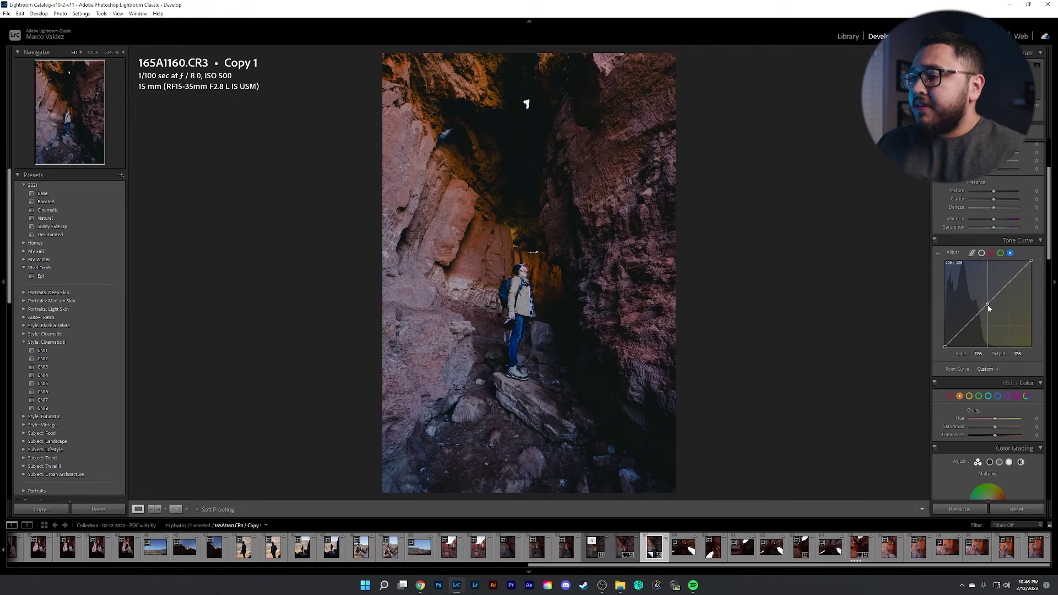
pyautogui.moveTo(988, 308); pyautogui.dragTo(966, 327)
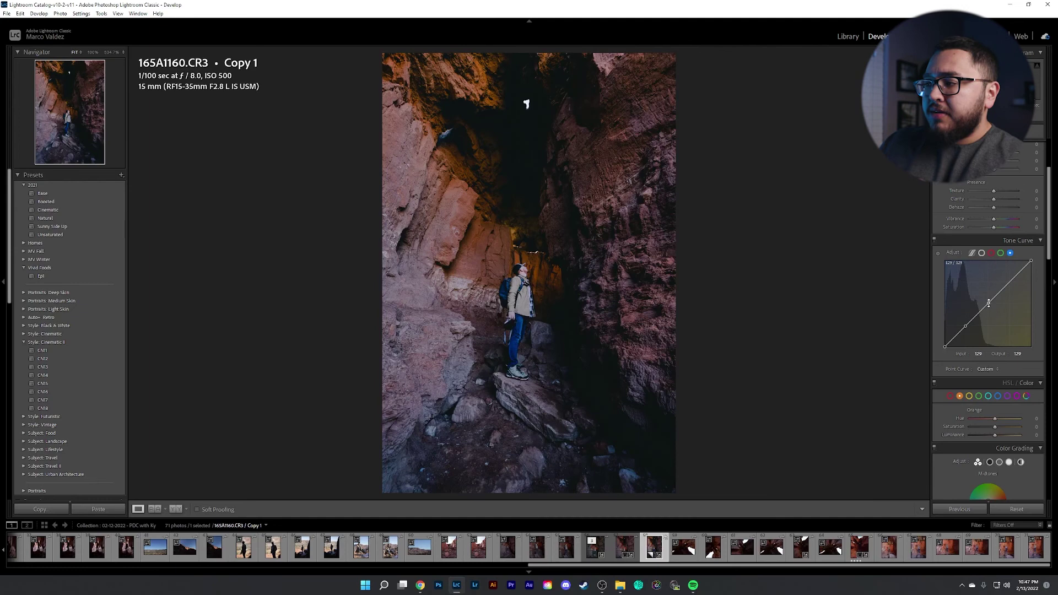
pyautogui.click(989, 305)
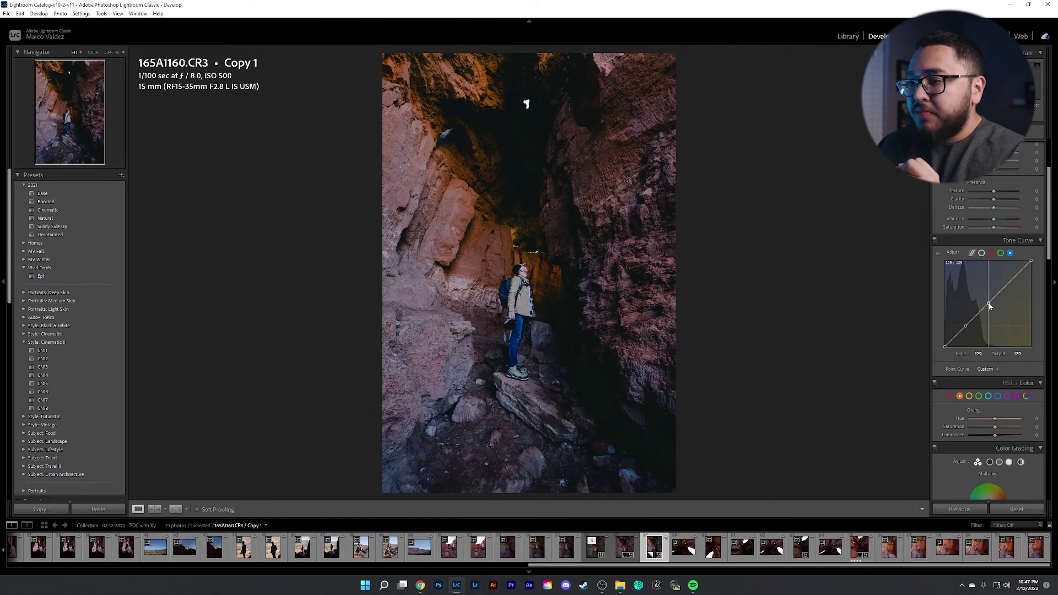
# Step: Switch the Tone Curve to the green channel, whose line is still a straight diagonal
pyautogui.click(1001, 252)
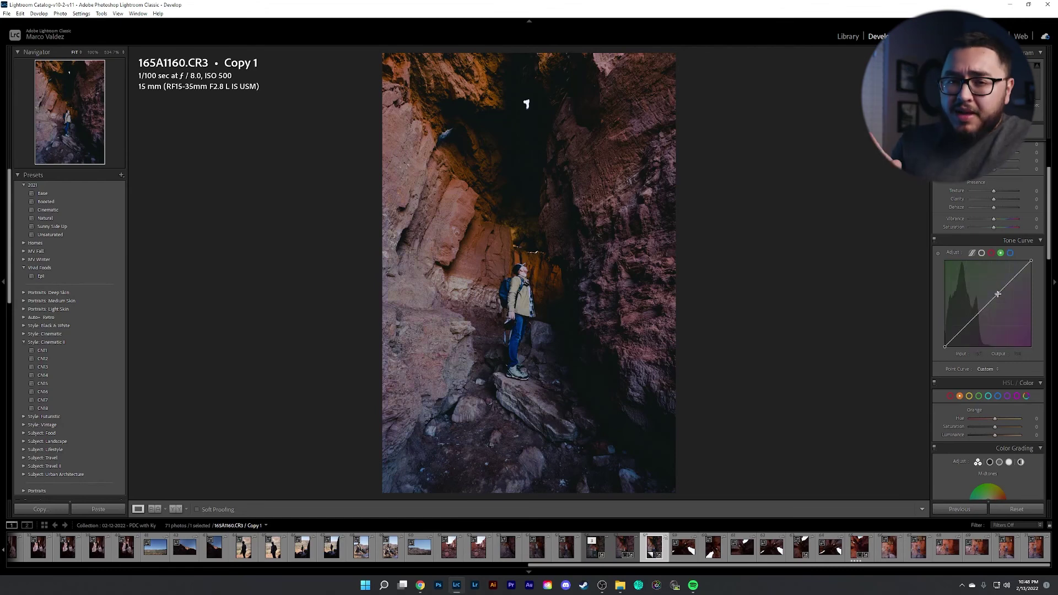